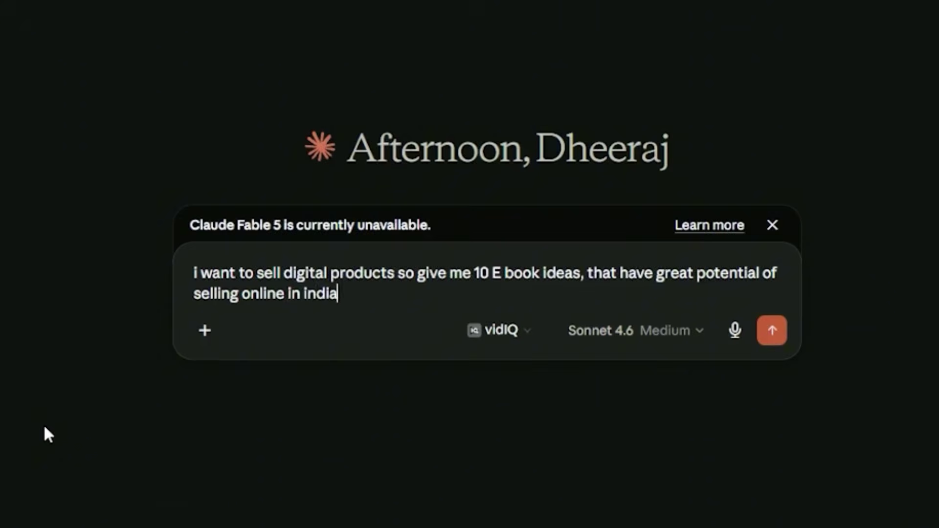
Submit the request for 10 e-book ideas with great selling potential in India and highlight the "Indian Diet Weight-Loss Guide" idea.
key(Return)
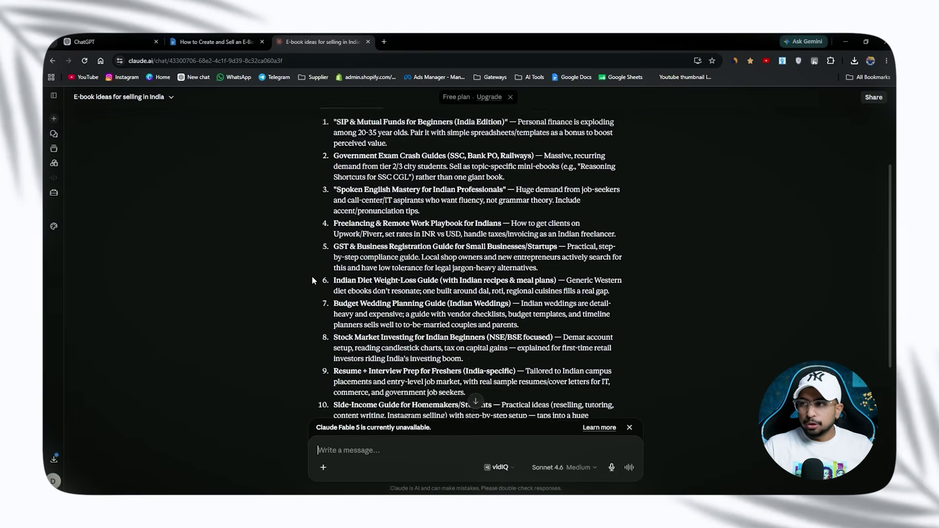
scroll(313, 280, up, 1)
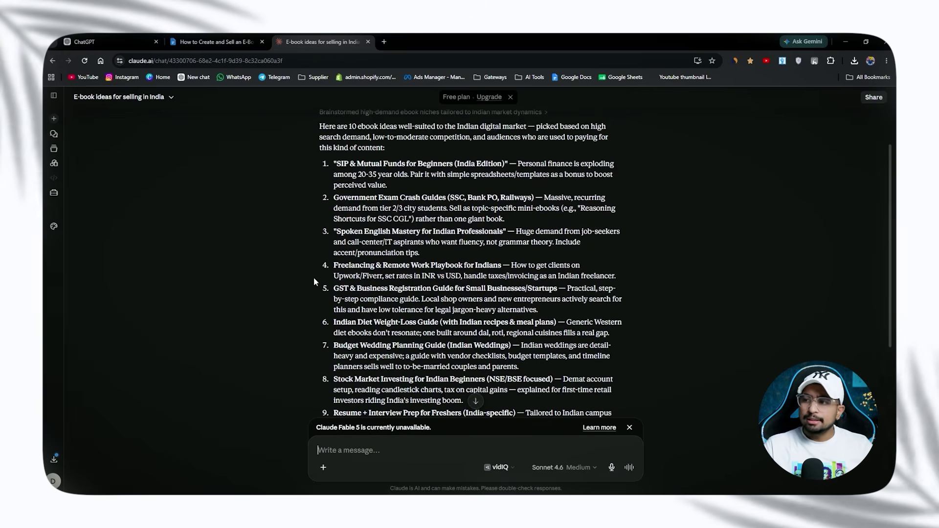
scroll(314, 274, down, 1)
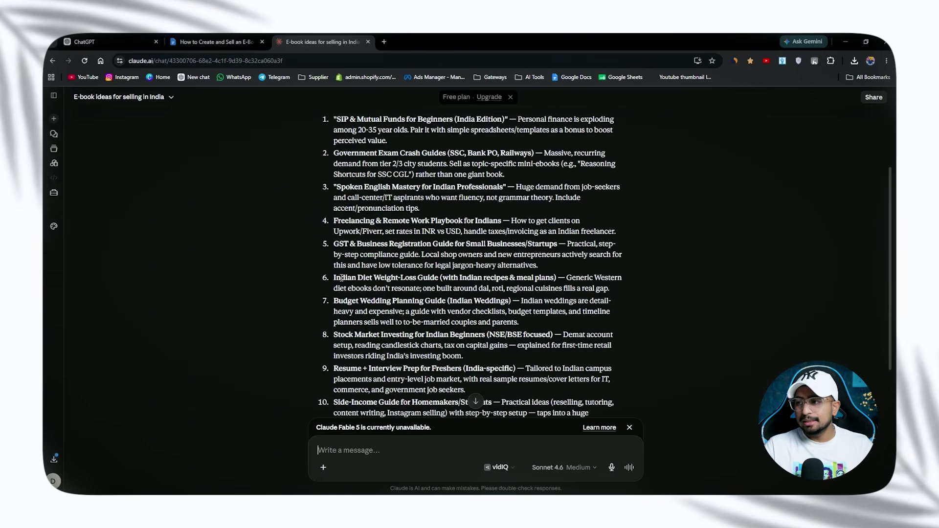
drag(332, 280, 432, 282)
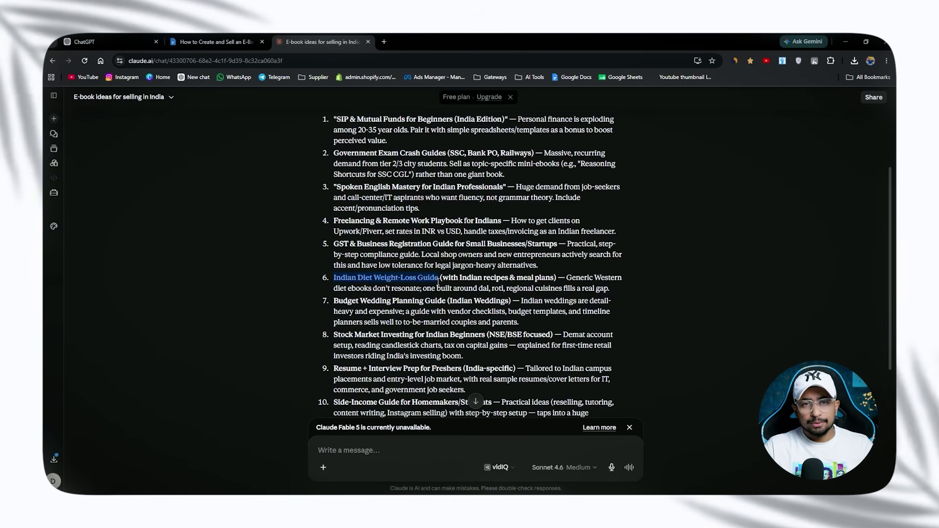
drag(438, 283, 438, 283)
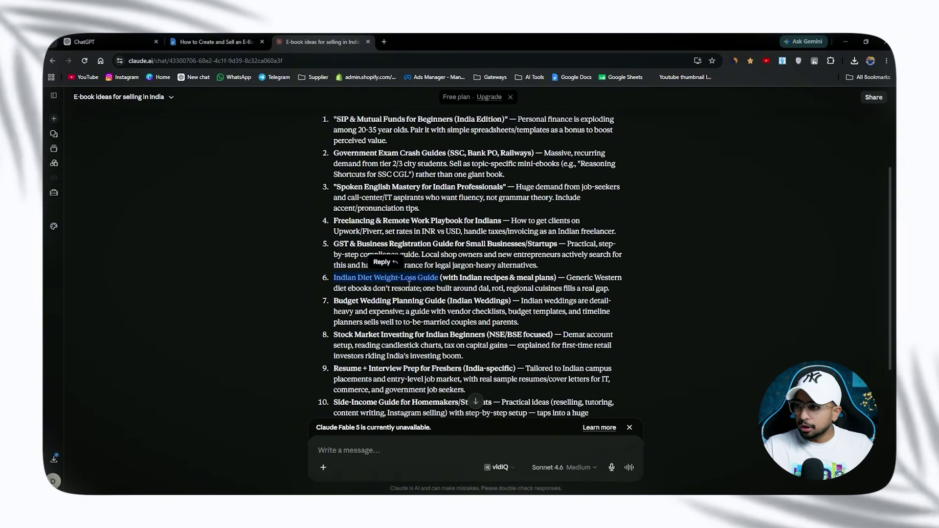
Request an ebook with the prompt "Write premium, knowledgeable, to the point ebook on this title:" followed by the copied title "Indian Diet Weight-Loss Guide".
click(353, 450)
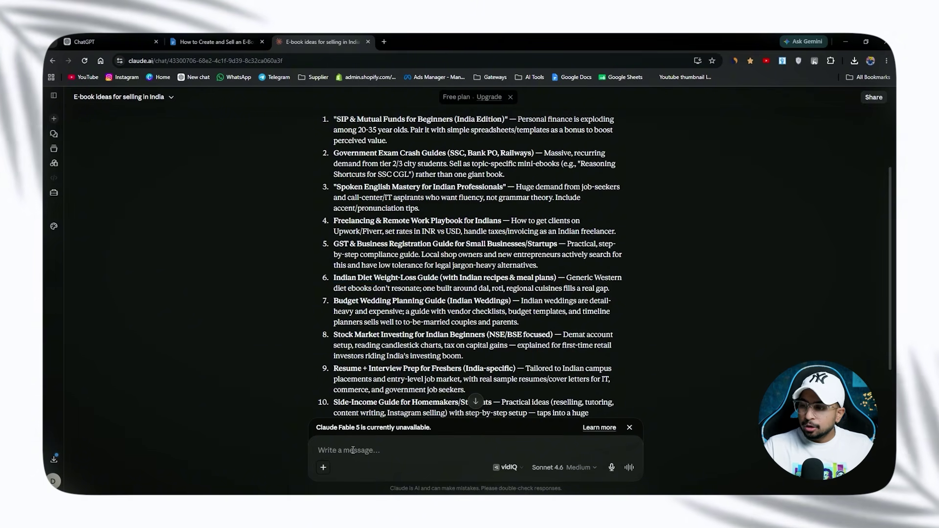
text(Write premium, knowledgeable, to the point ebook on this title:)
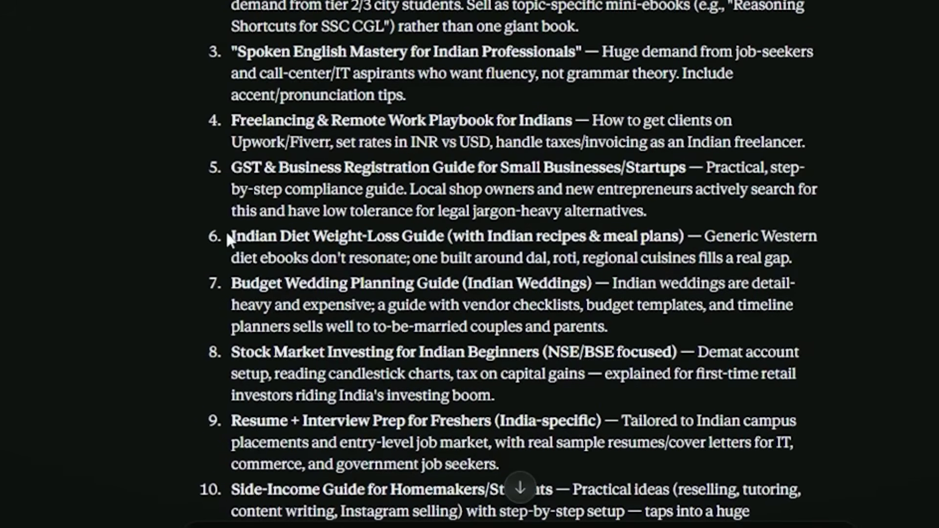
drag(231, 39, 434, 41)
drag(435, 241, 443, 240)
key(ctrl+c)
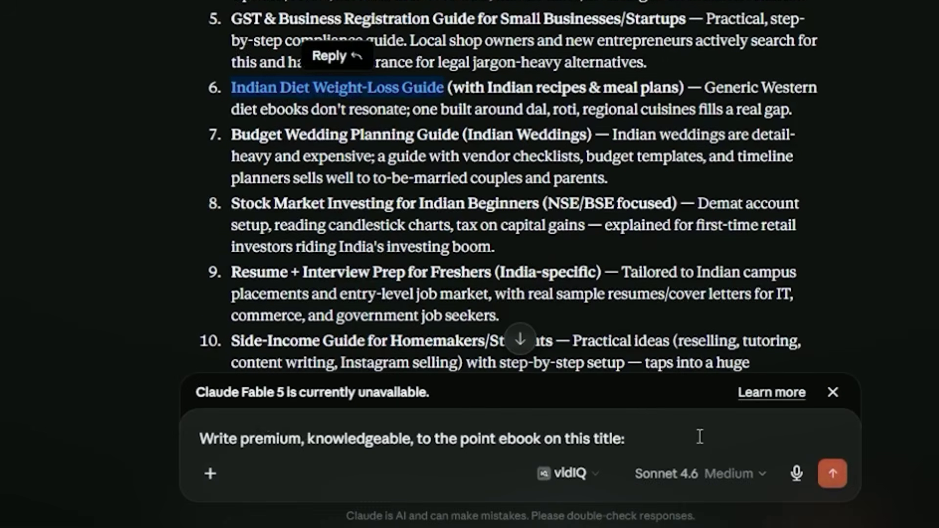
click(699, 436)
key(ctrl+v)
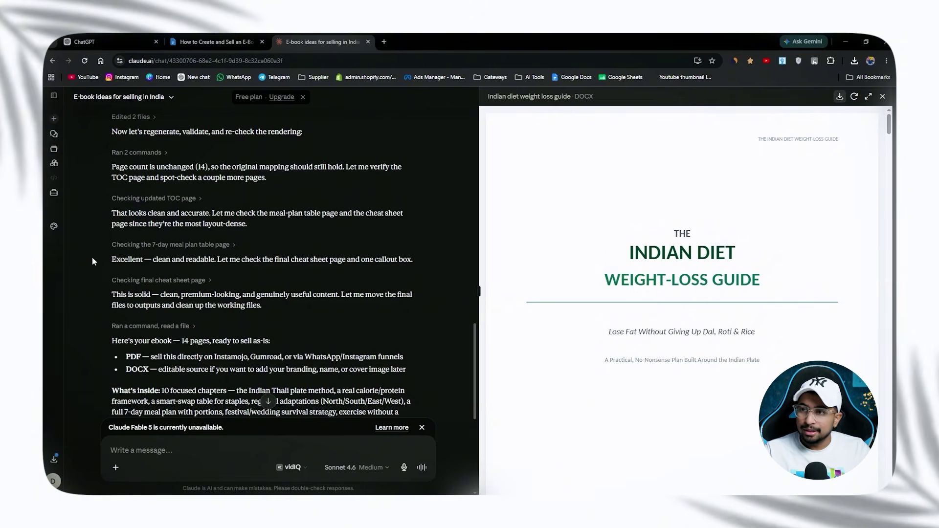
Review the chat reply about the generated ebook, including its build steps, content summary, selling suggestions and downloadable files.
scroll(92, 257, up, 2)
scroll(95, 244, up, 10)
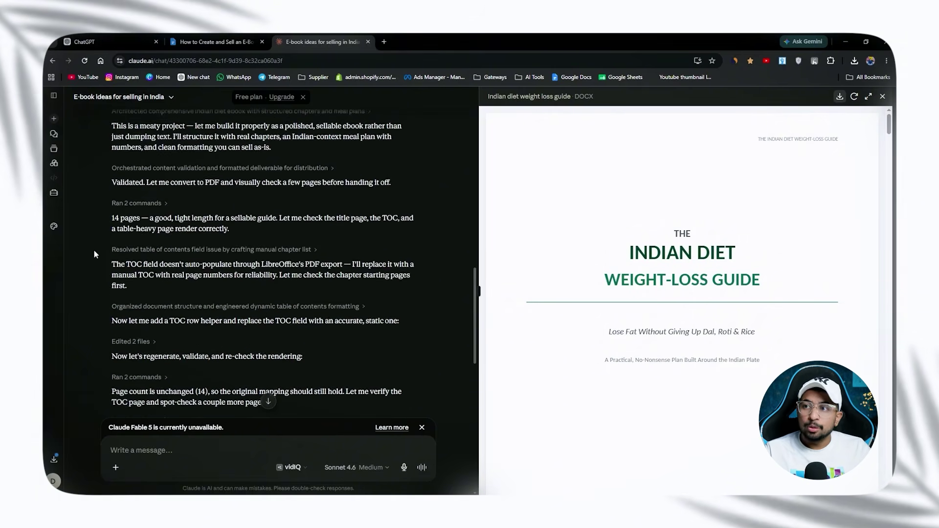
scroll(93, 250, down, 3)
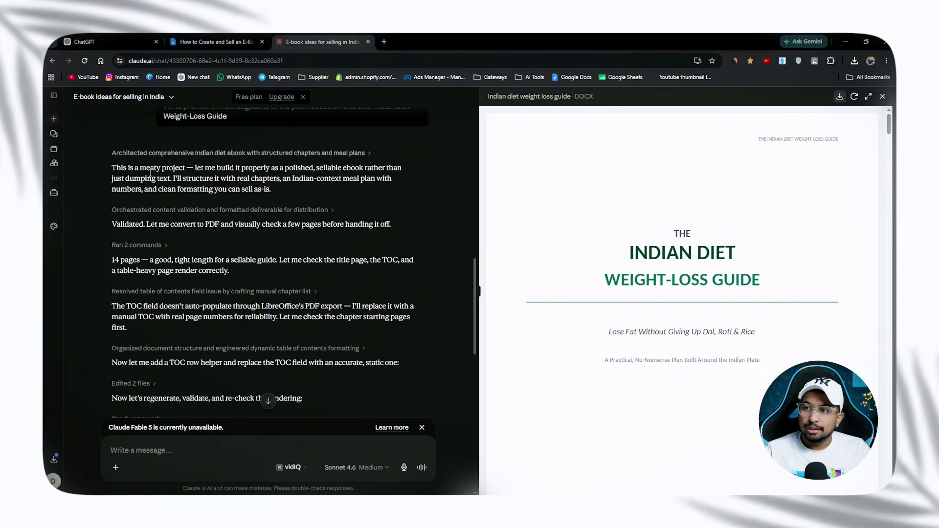
scroll(90, 230, down, 1)
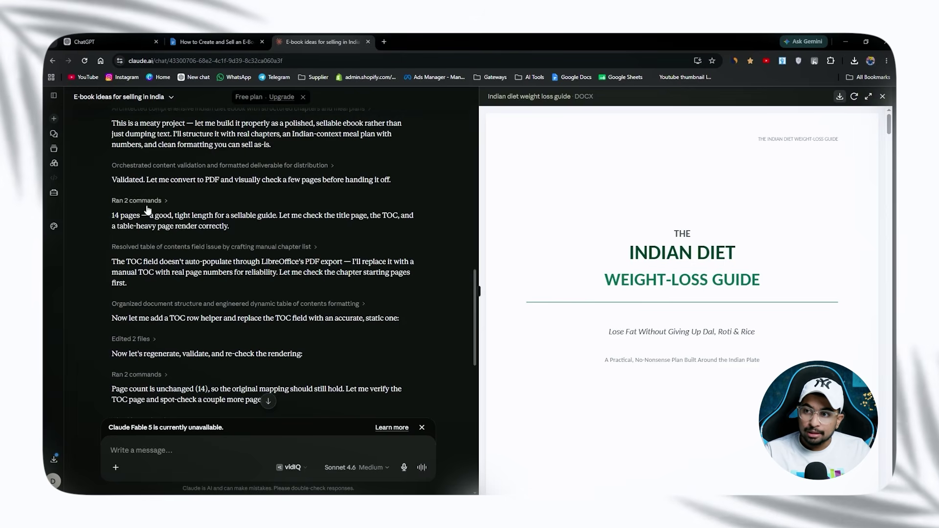
scroll(114, 217, down, 2)
scroll(110, 224, down, 6)
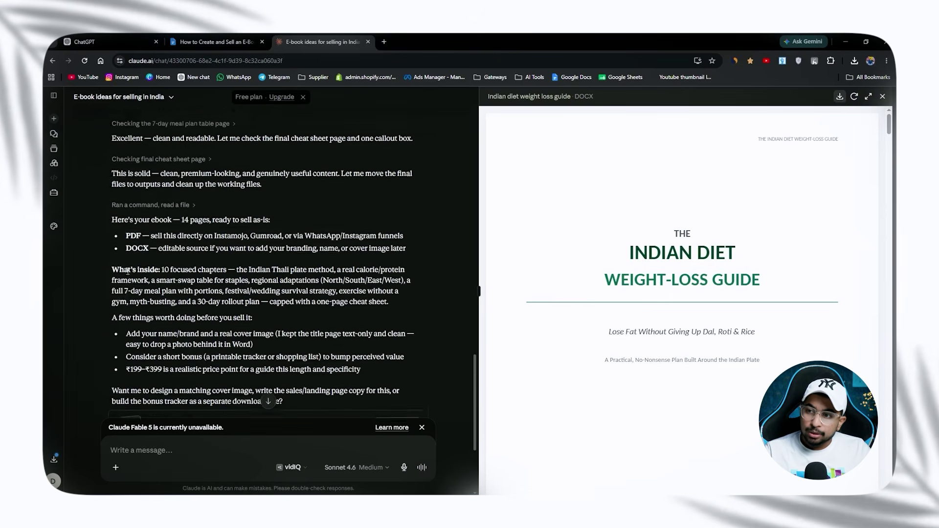
scroll(109, 223, down, 2)
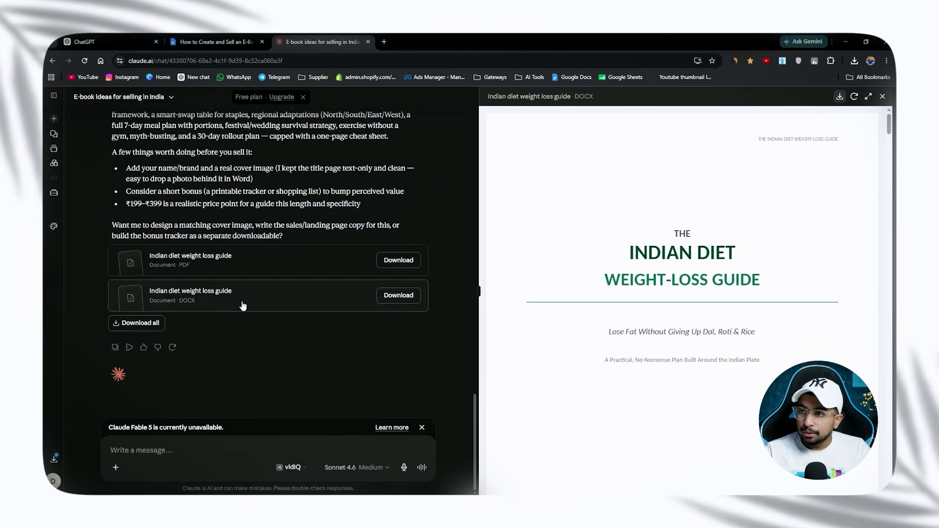
scroll(240, 347, up, 5)
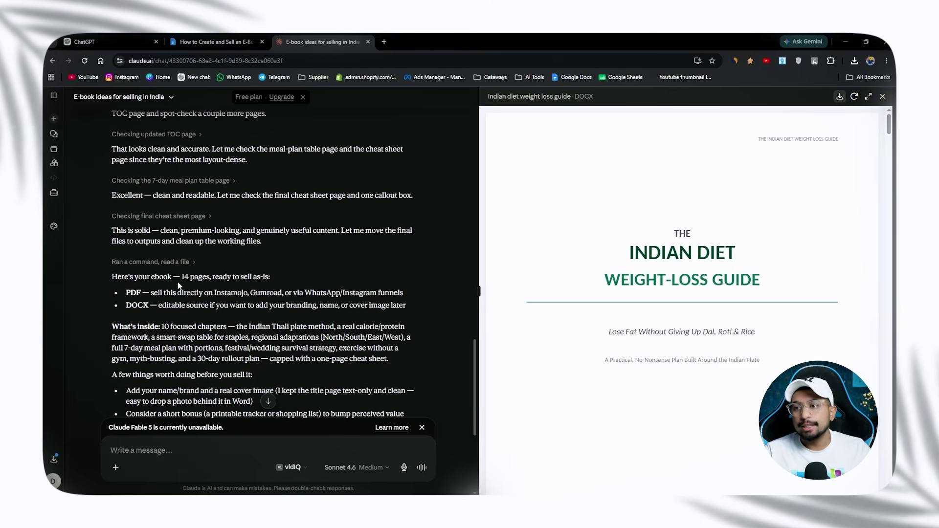
Examine the ebook preview from the cover through the disclaimer, table of contents and chapters to the closing pages.
scroll(737, 291, down, 3)
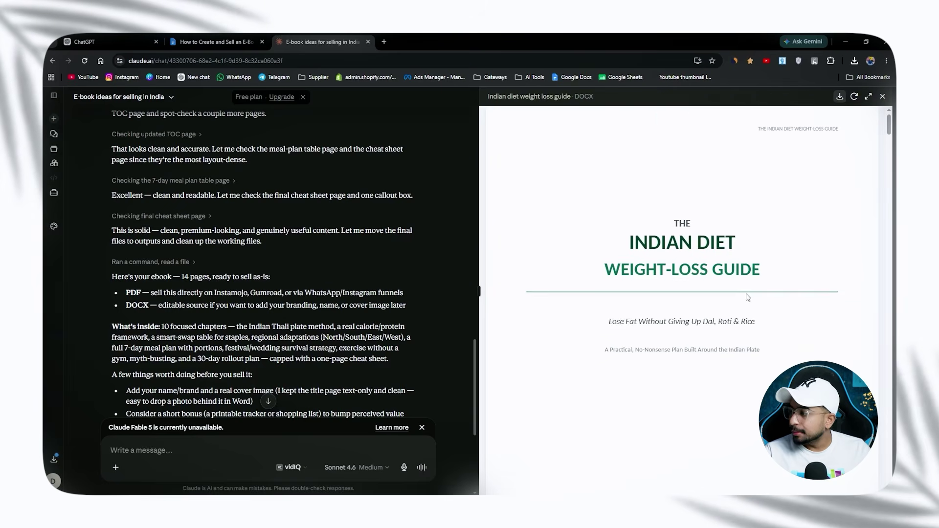
scroll(738, 291, down, 8)
scroll(740, 313, up, 11)
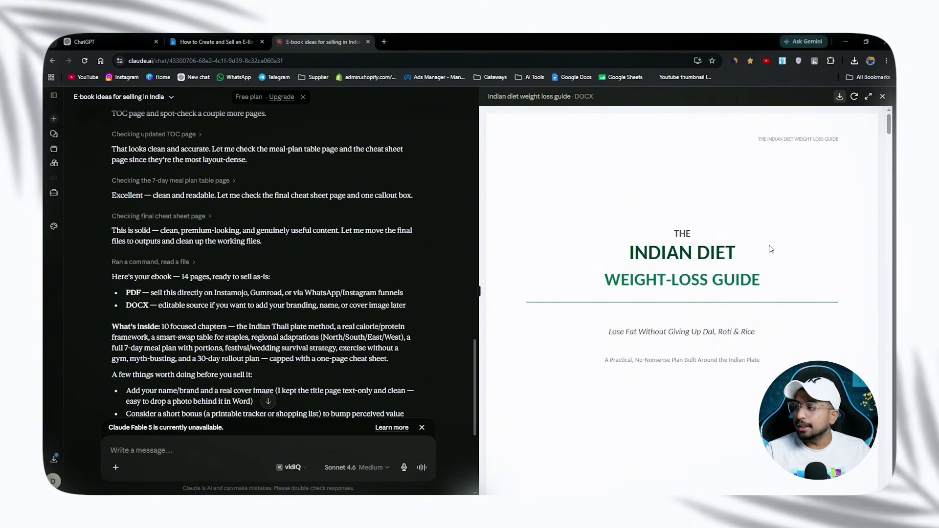
scroll(781, 262, down, 1)
scroll(781, 263, down, 12)
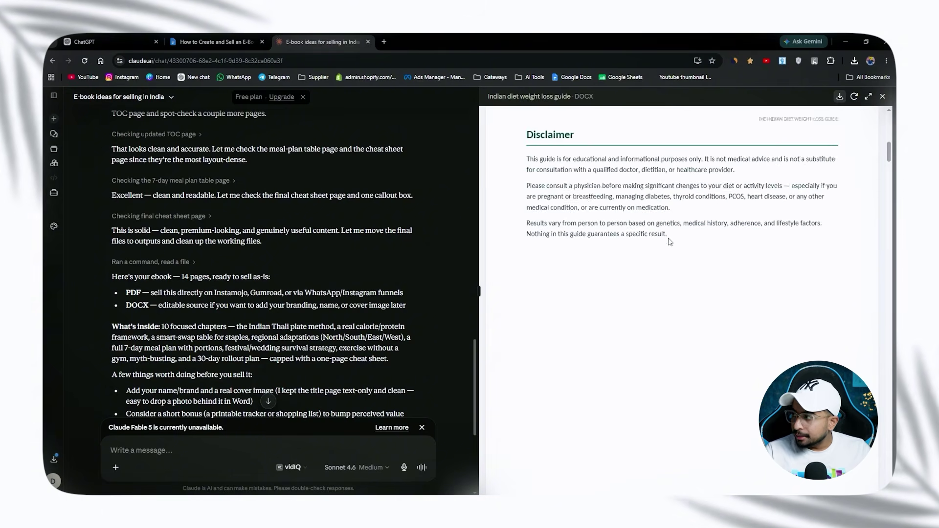
scroll(660, 284, down, 4)
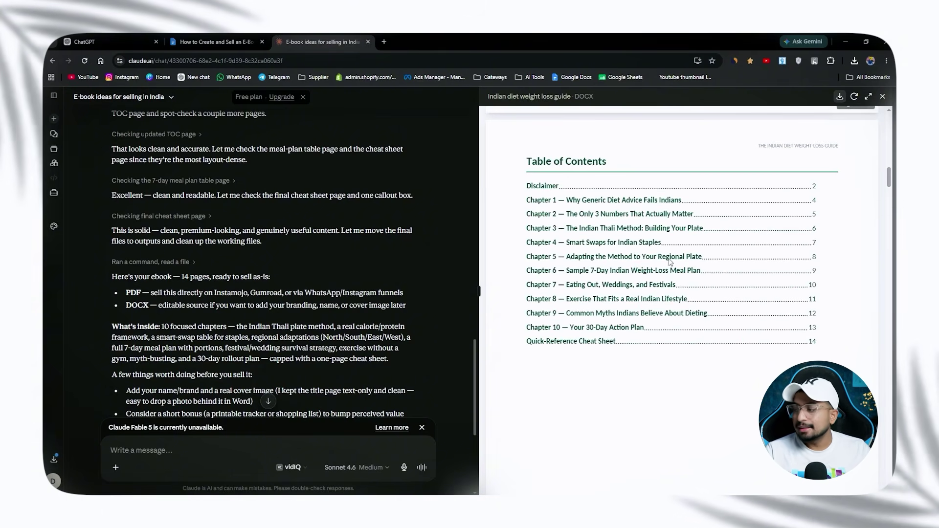
scroll(653, 261, down, 5)
scroll(653, 261, down, 10)
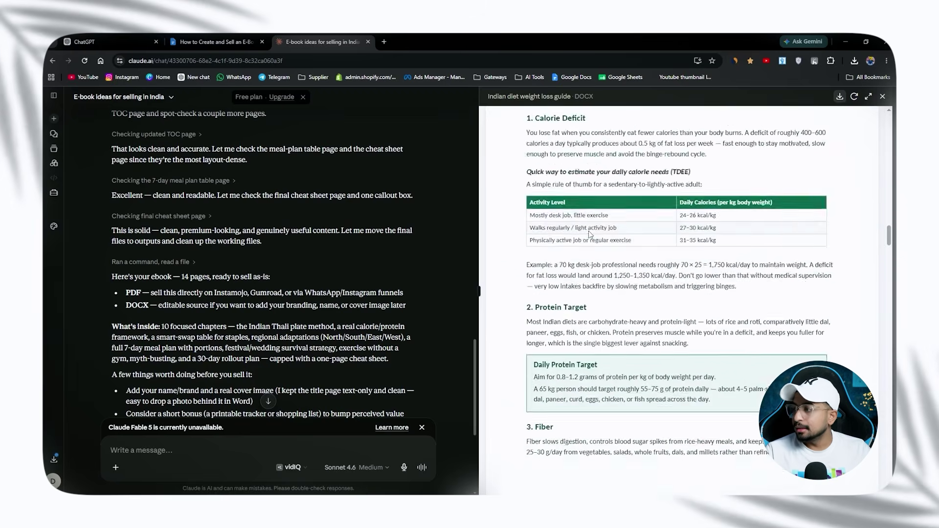
scroll(603, 234, down, 15)
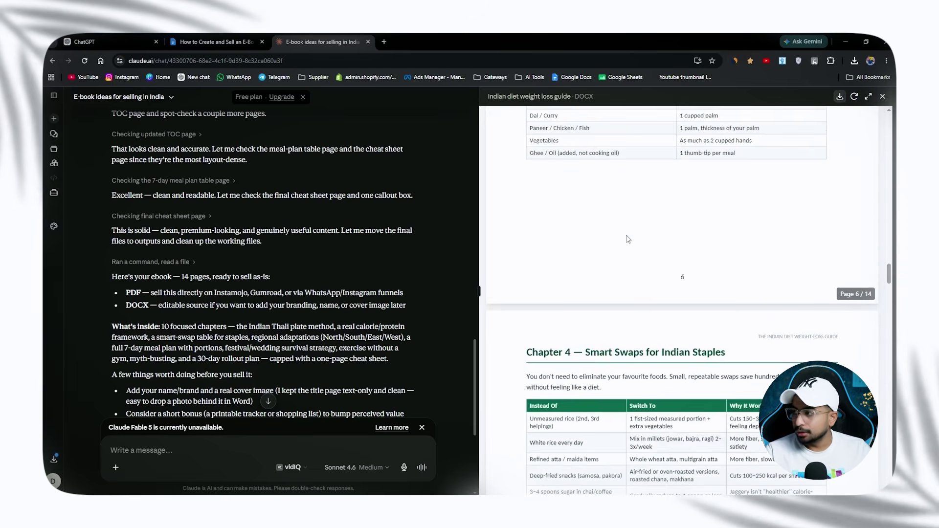
scroll(628, 240, down, 1)
scroll(629, 239, down, 15)
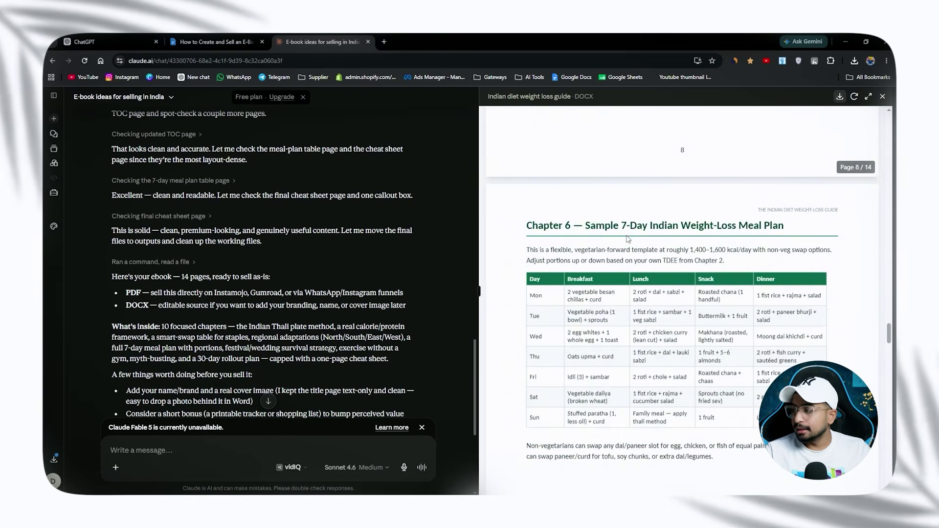
scroll(629, 239, down, 15)
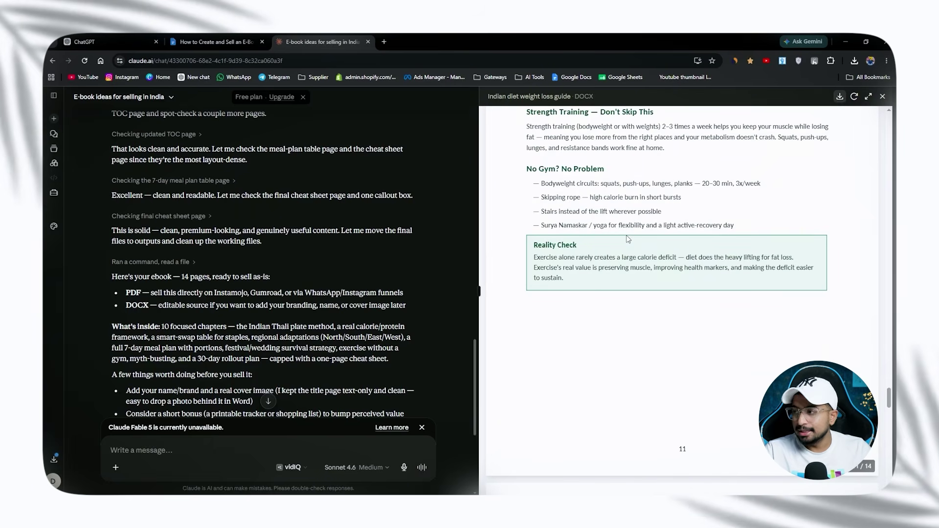
scroll(651, 248, down, 15)
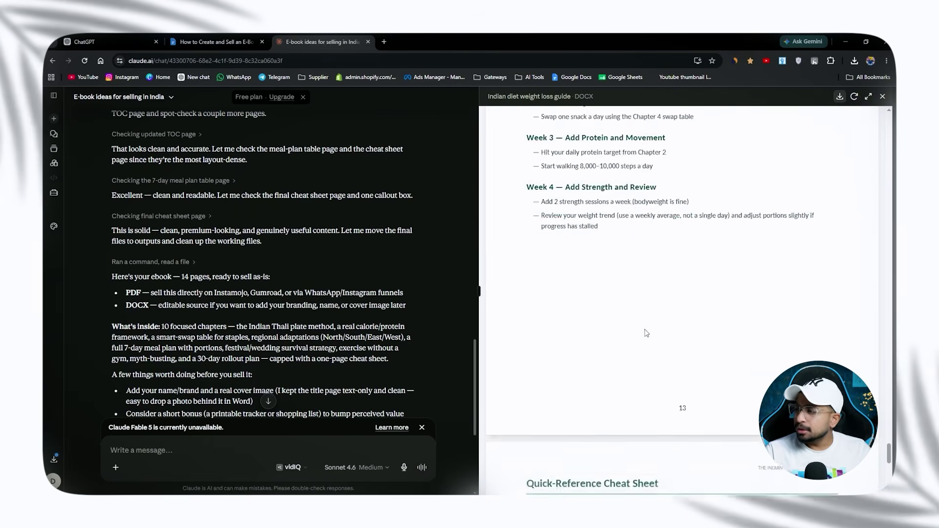
Look back through the ebook's chapters towards the opening pages and download the DOCX version of the guide.
scroll(616, 334, up, 15)
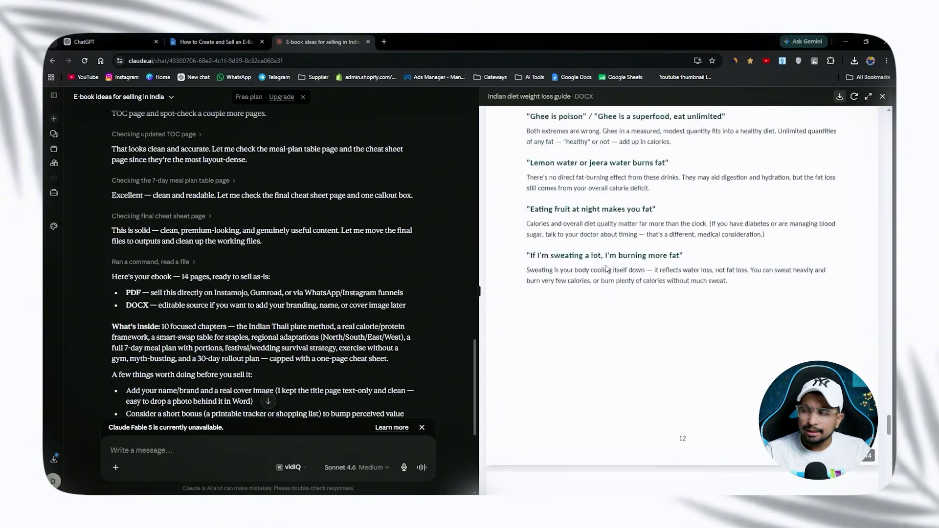
scroll(607, 298, up, 15)
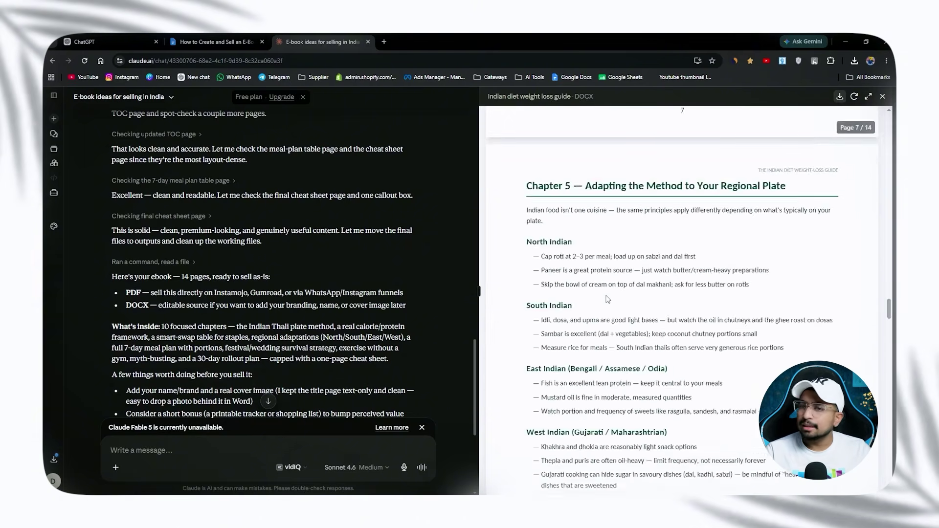
scroll(614, 299, up, 12)
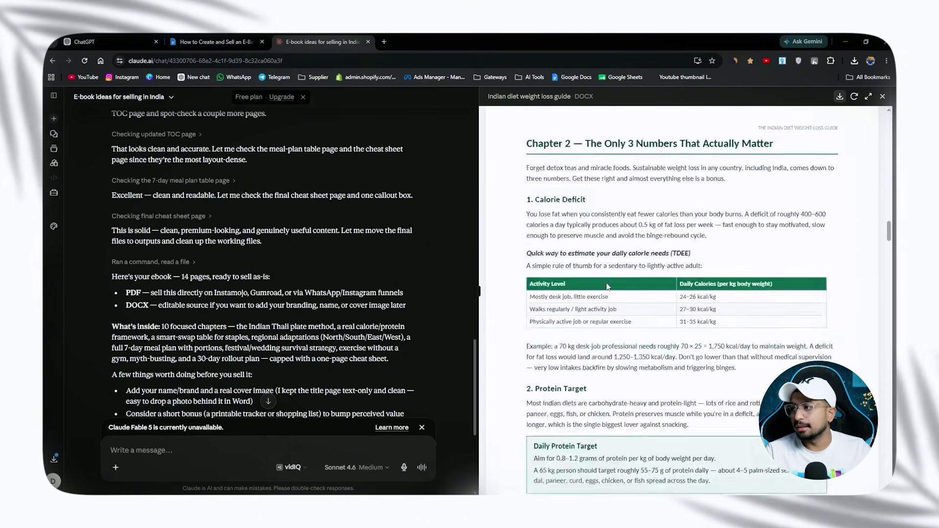
scroll(609, 287, up, 4)
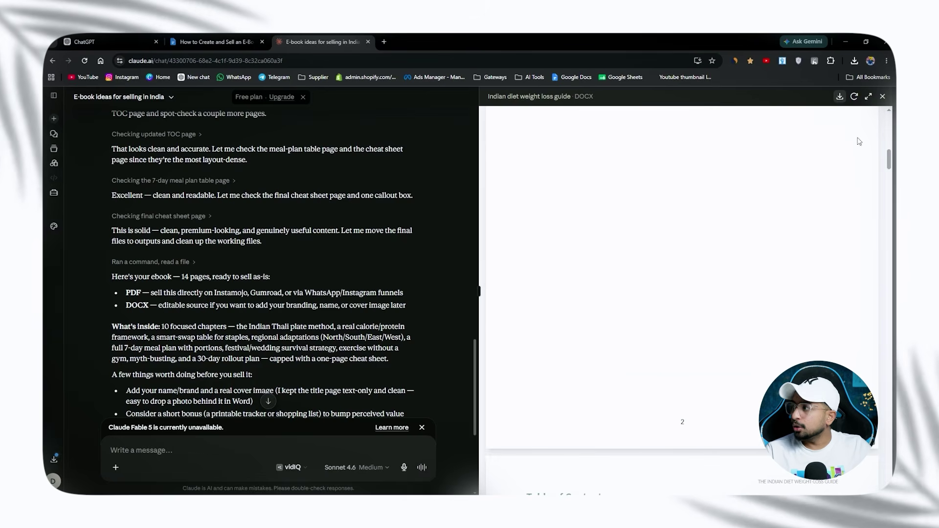
click(840, 98)
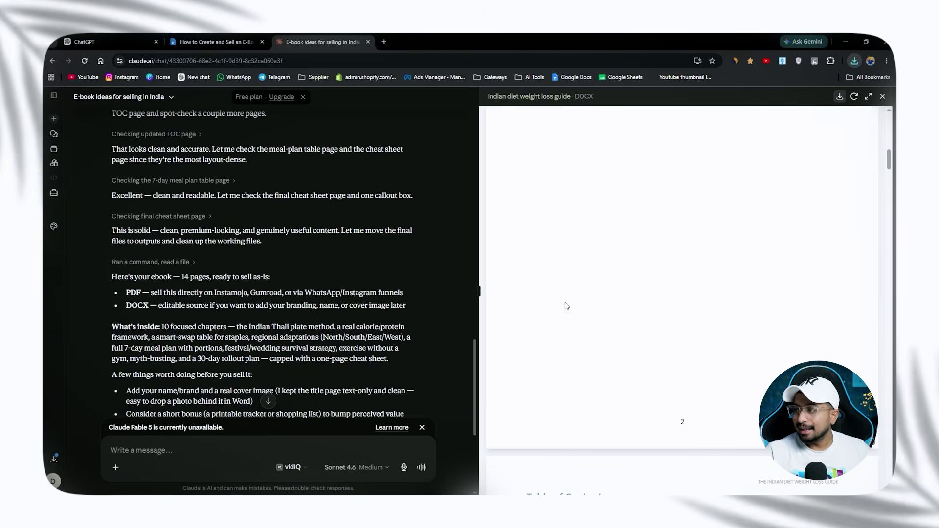
Skim the ebook preview again from its cover to the 30-Day Action Plan chapter, checking the content and layout.
scroll(566, 306, up, 5)
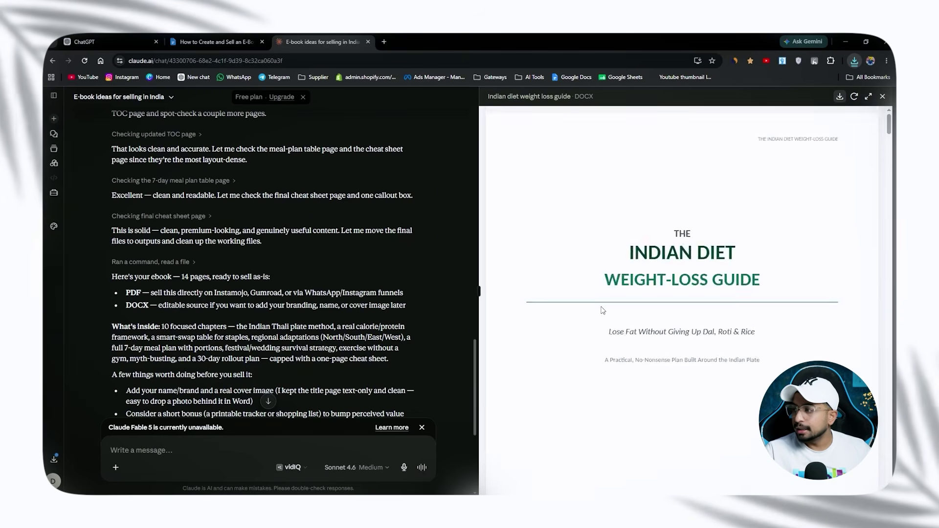
scroll(588, 311, down, 10)
scroll(603, 314, down, 15)
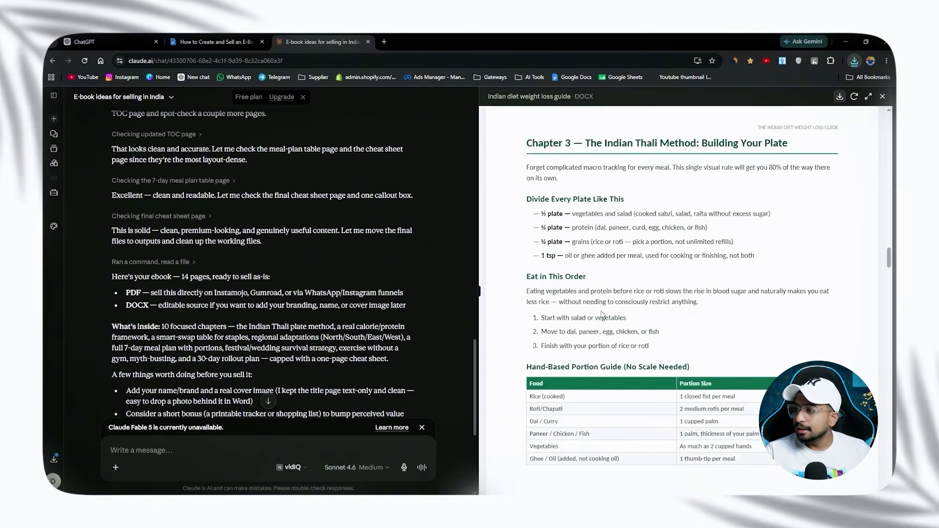
scroll(603, 314, up, 4)
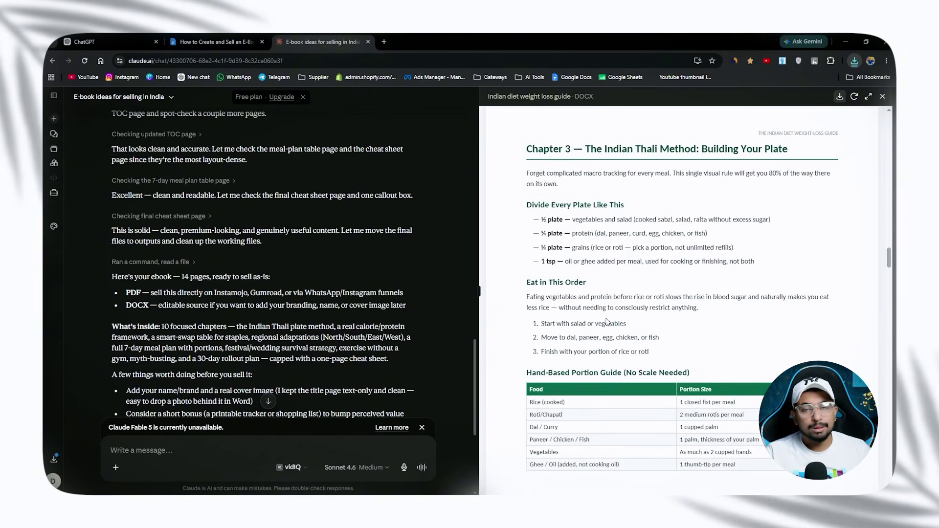
scroll(607, 321, down, 20)
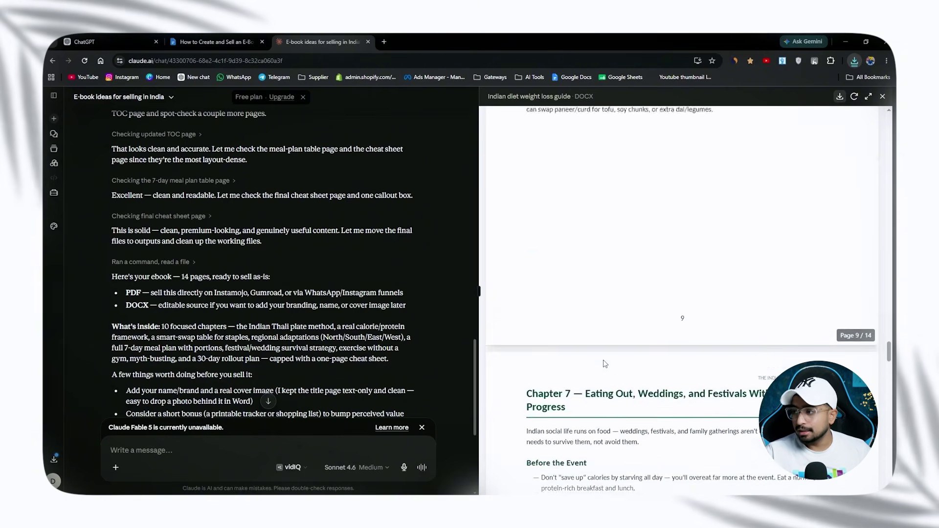
scroll(605, 364, down, 20)
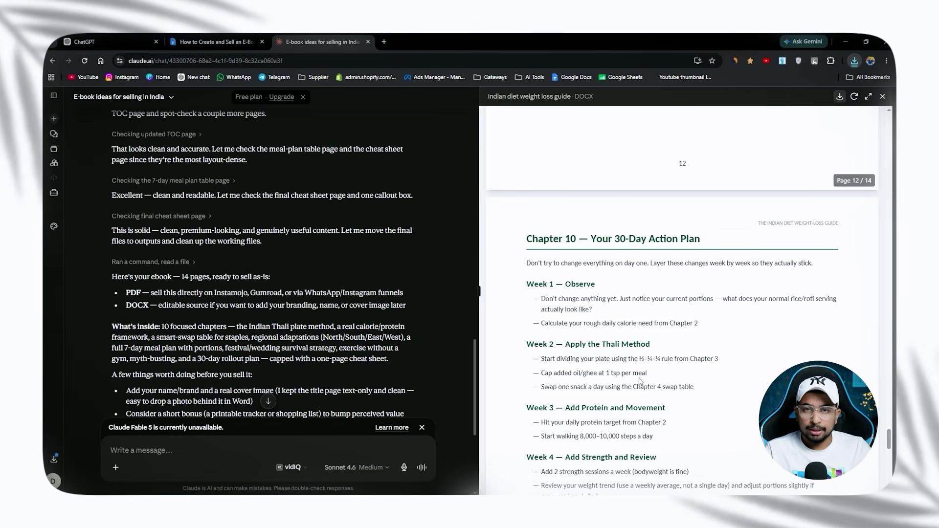
scroll(640, 380, up, 15)
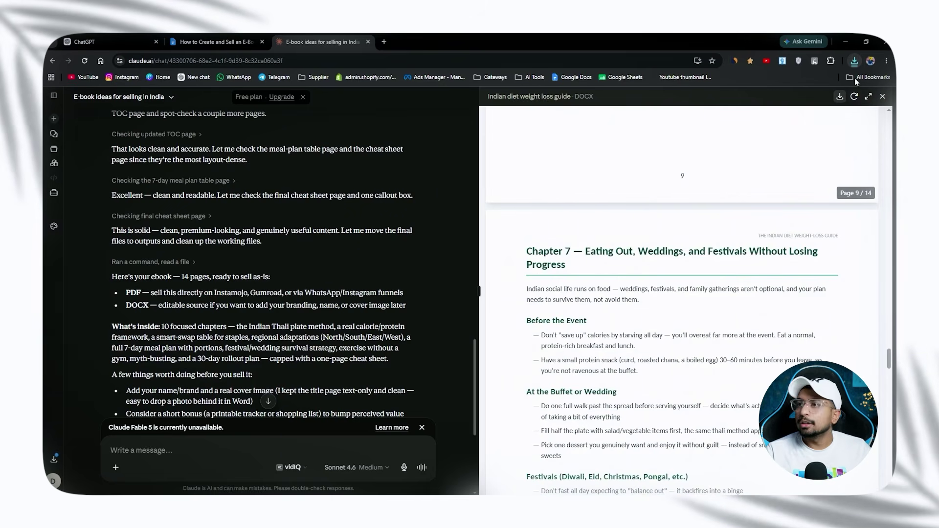
Review the ebook preview from the 7-day meal plan back to the table of contents, then read through Chapter 2.
scroll(642, 322, up, 20)
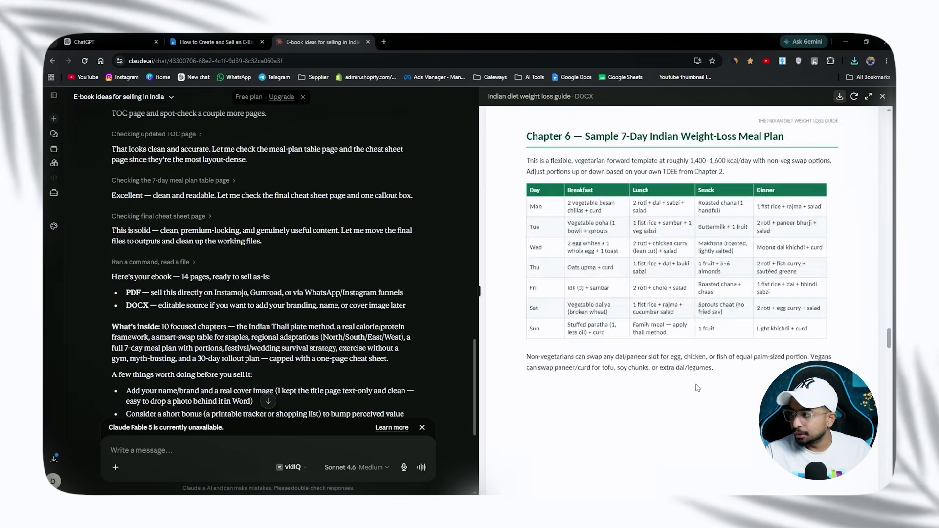
scroll(689, 315, up, 12)
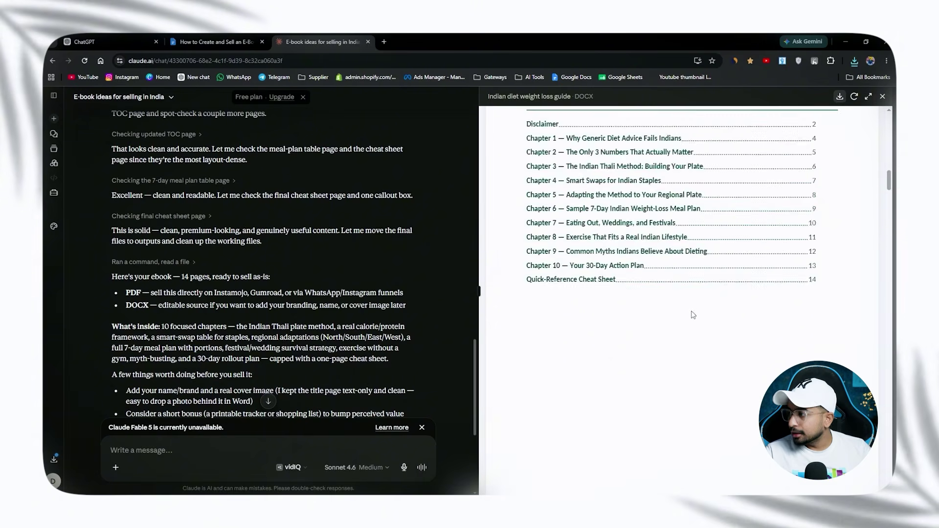
scroll(688, 325, down, 10)
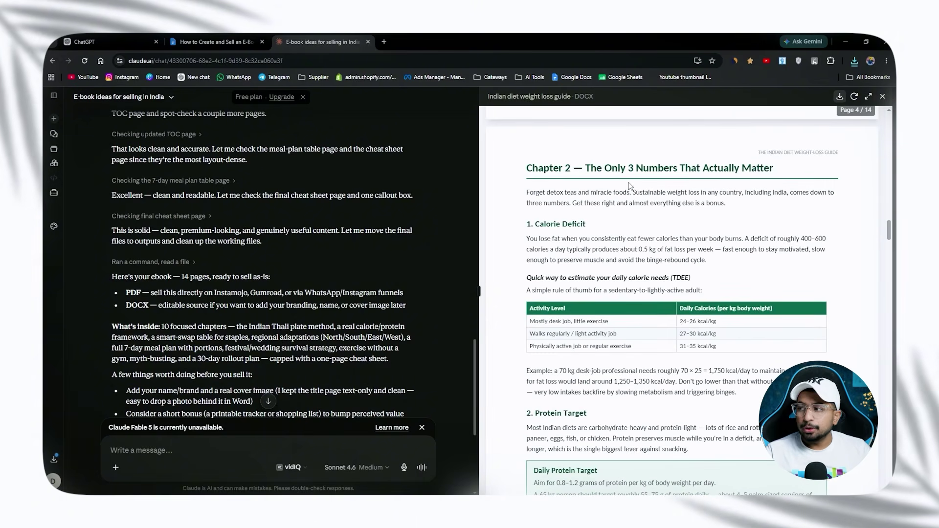
scroll(602, 196, down, 1)
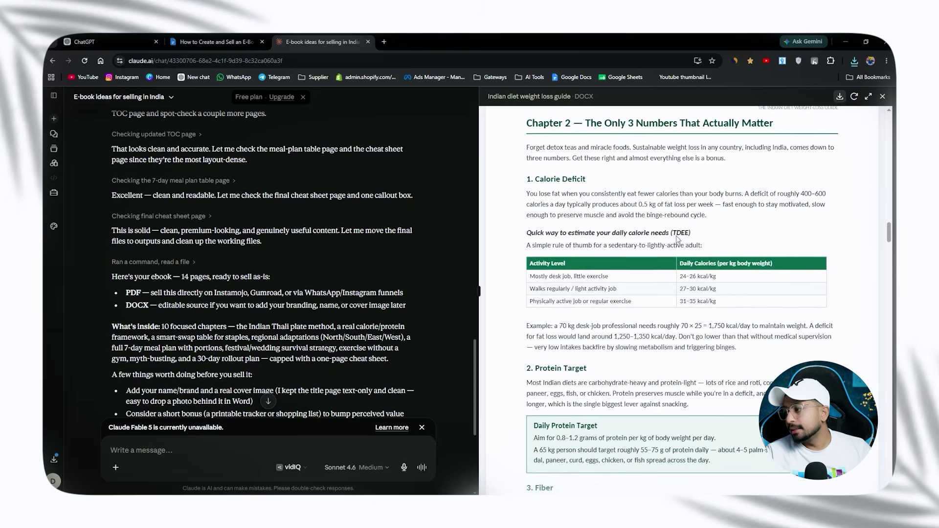
scroll(671, 241, down, 1)
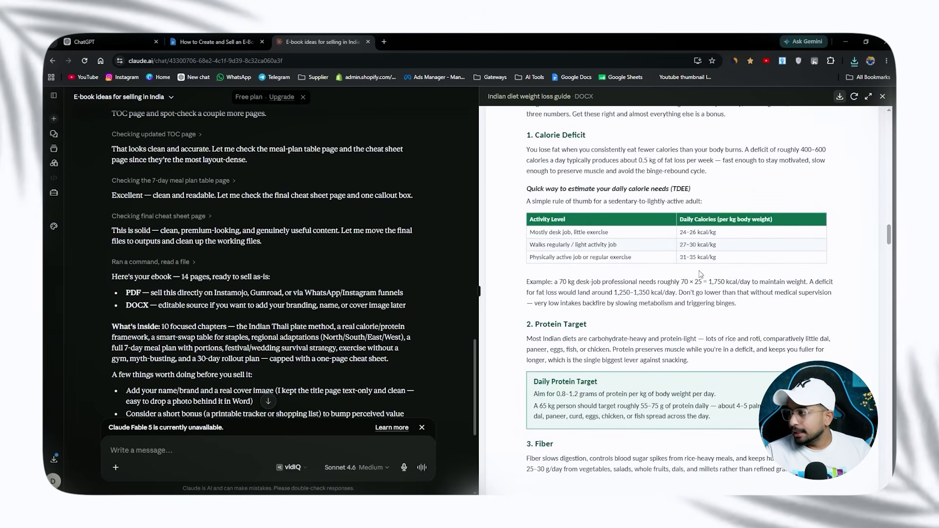
scroll(507, 244, down, 1)
scroll(523, 250, up, 1)
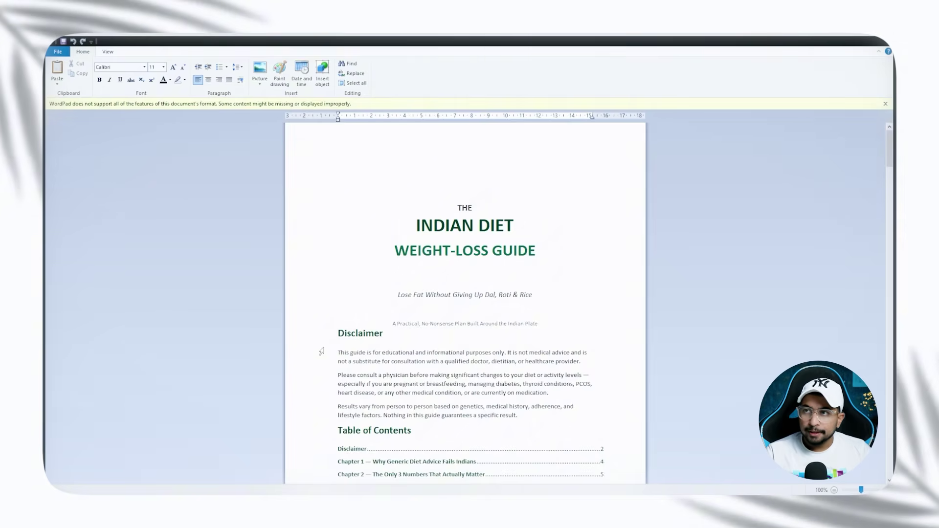
Examine the downloaded guide in WordPad from its title page to the Chapter 3 and Chapter 4 tables.
scroll(321, 351, down, 20)
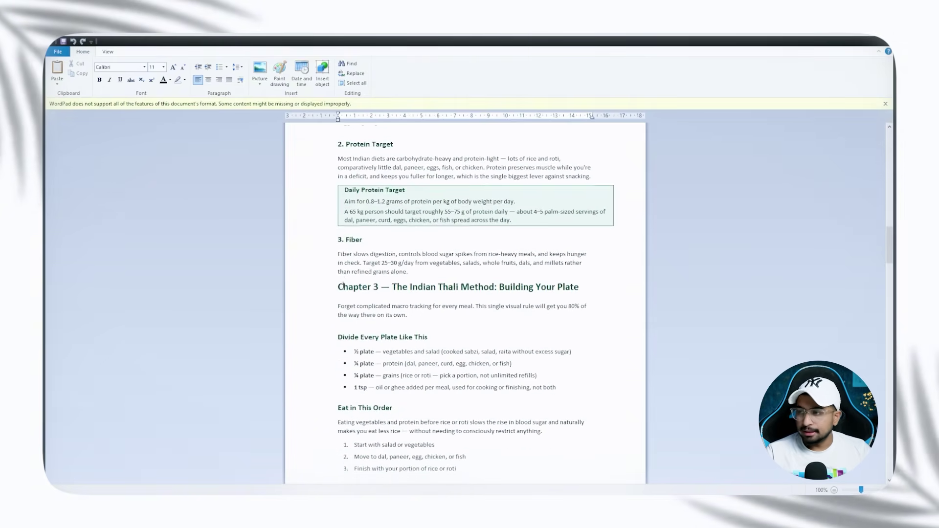
scroll(344, 285, down, 4)
scroll(333, 279, up, 3)
scroll(321, 271, down, 4)
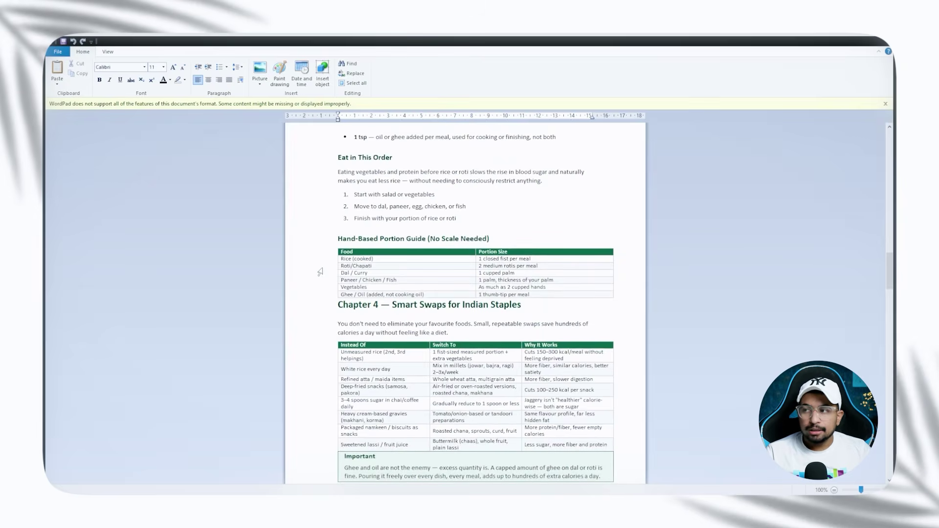
scroll(320, 272, up, 6)
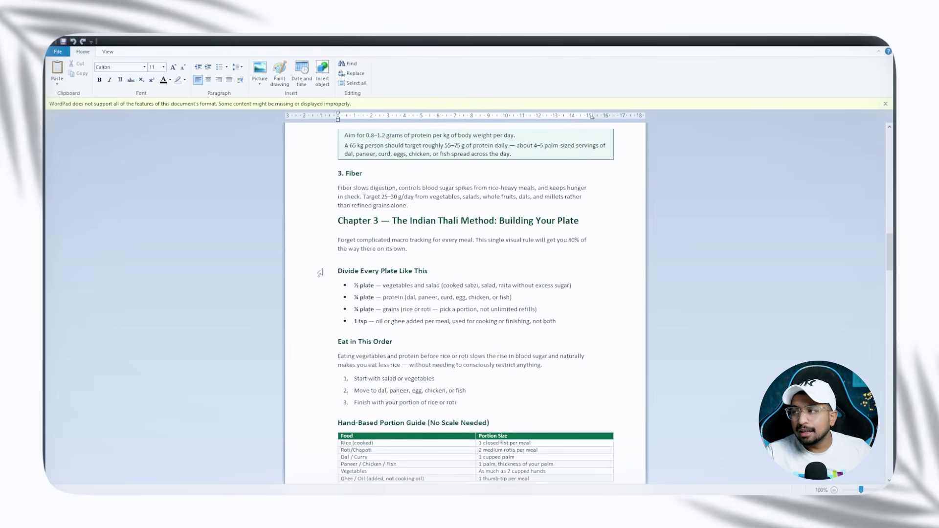
scroll(320, 272, down, 3)
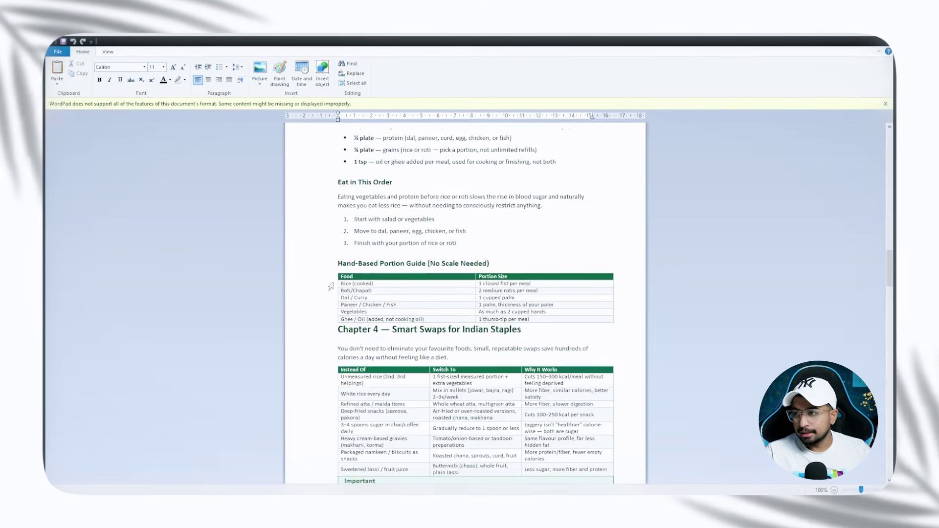
scroll(293, 318, down, 3)
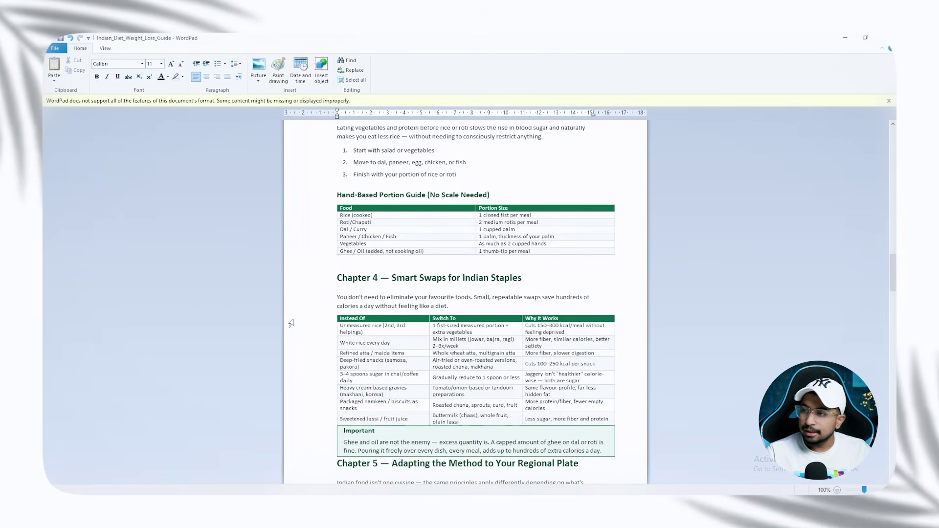
Capture a screen snip of the Hand-Based Portion Guide table, then switch to the ChatGPT image chat and view its uploaded table snip.
key(super+shift+s)
drag(329, 188, 628, 262)
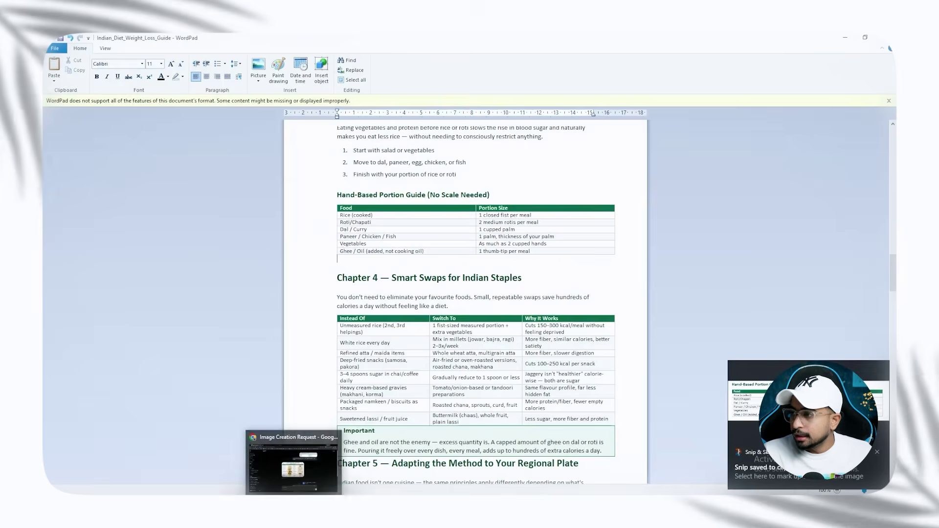
click(276, 467)
click(590, 147)
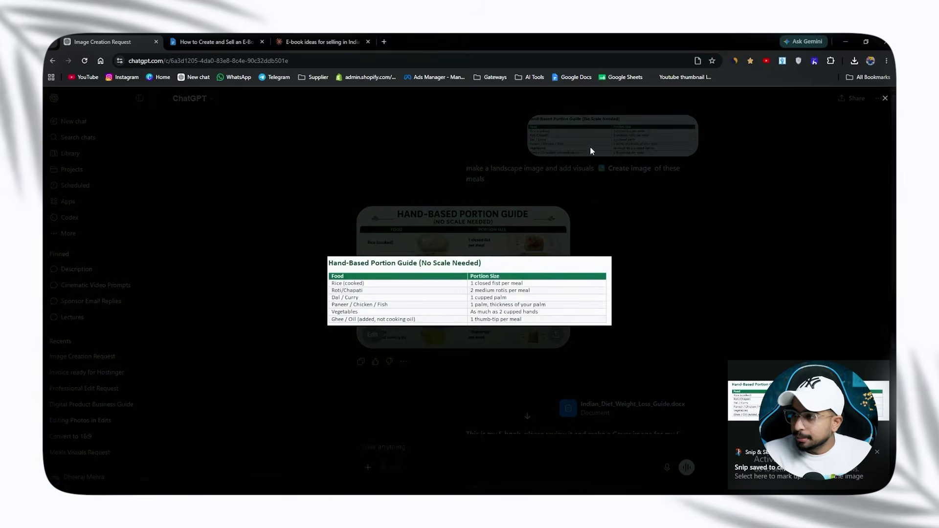
click(706, 251)
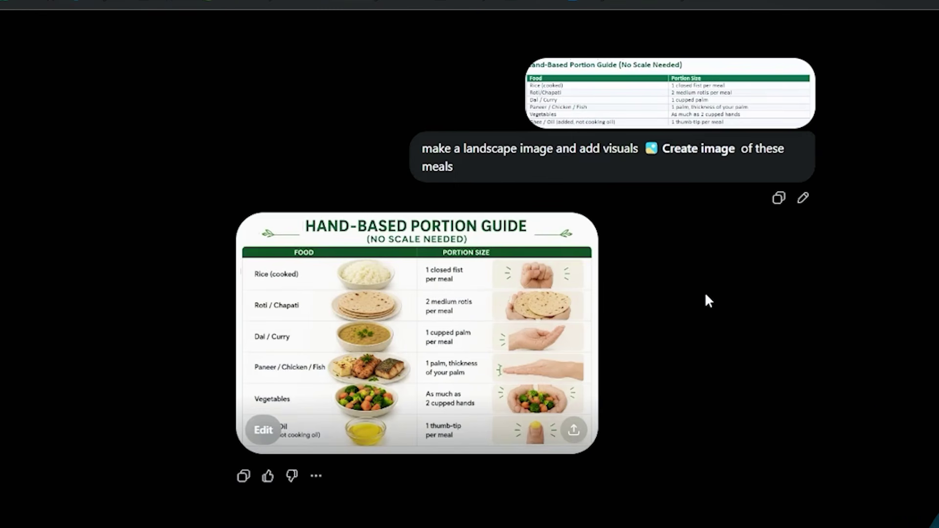
Look at the Create image option for prompts and view the generated Hand-Based Portion Guide image.
click(255, 486)
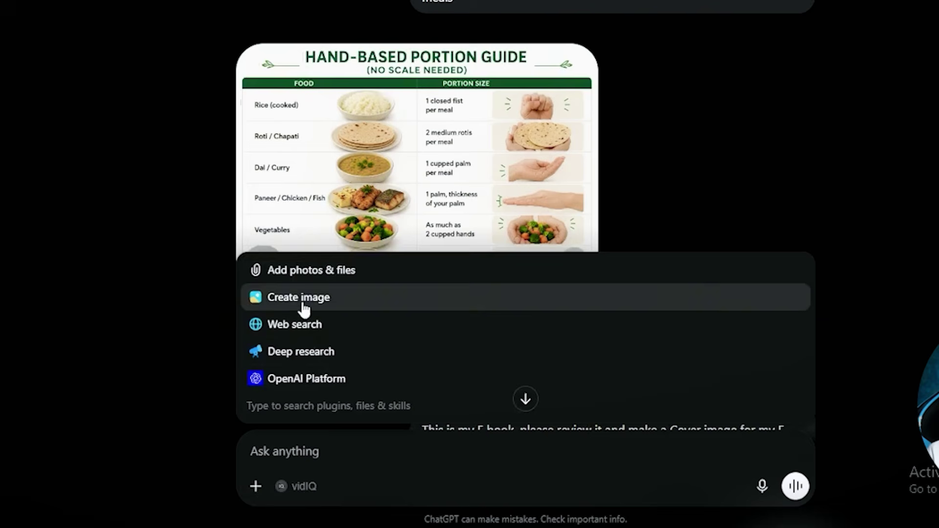
click(125, 243)
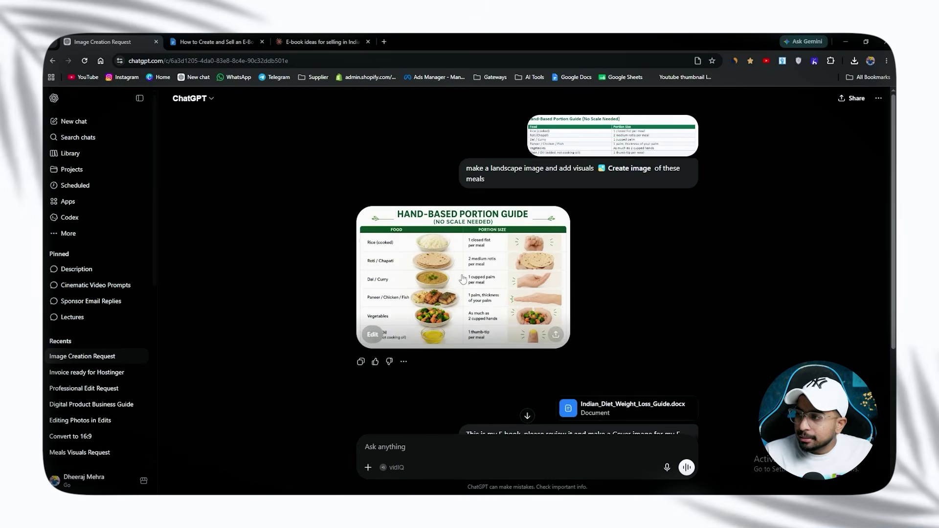
click(514, 245)
key(Escape)
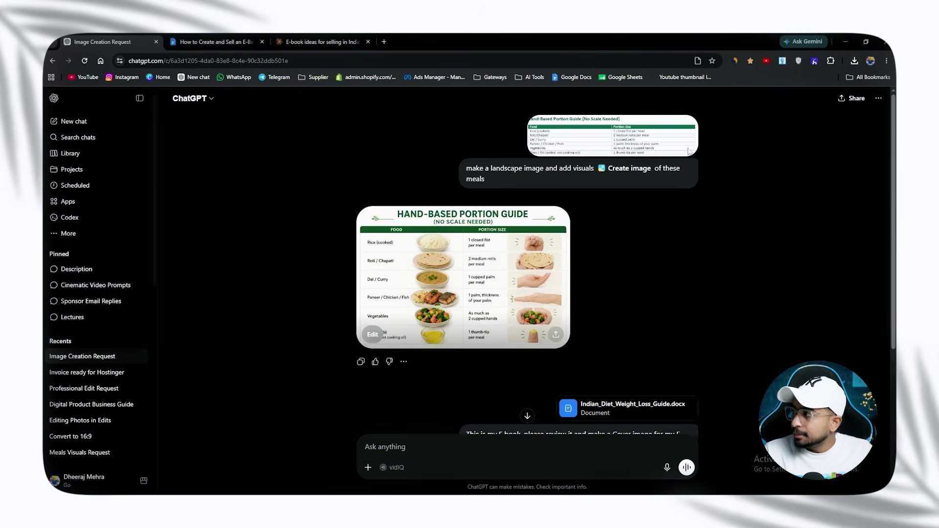
Insert the downloaded ChatGPT image into the WordPad guide directly below the Hand-Based Portion Guide table.
click(854, 60)
drag(773, 103, 581, 308)
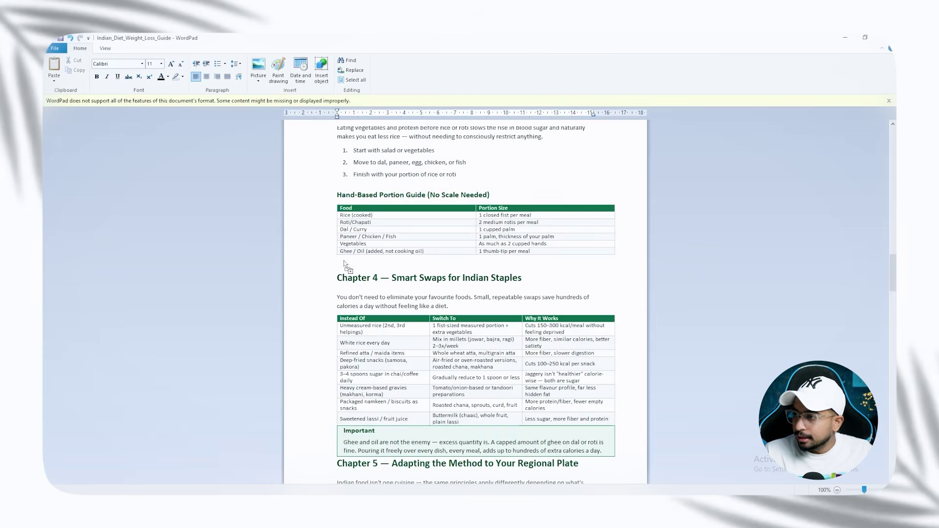
key(ctrl+v)
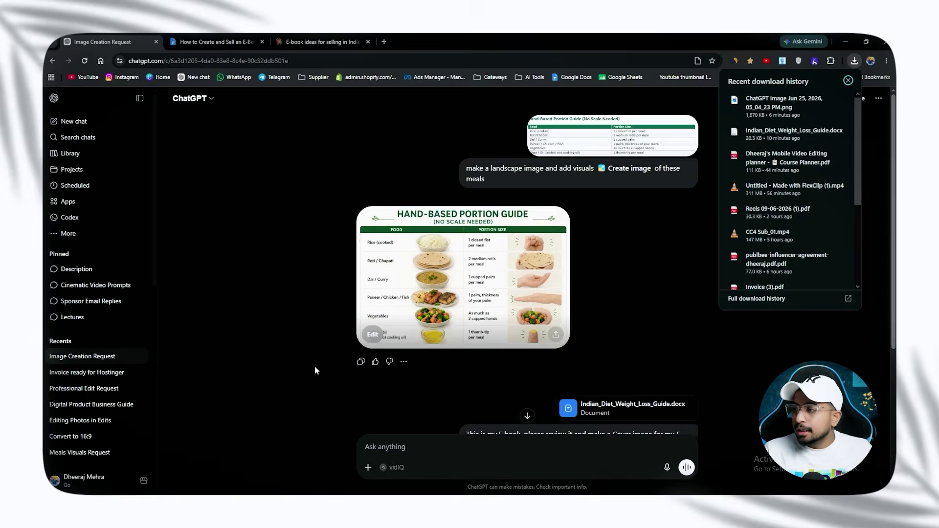
Review the ChatGPT request for an e-book cover from the attached guide and view the generated cover image at full size.
scroll(333, 255, down, 5)
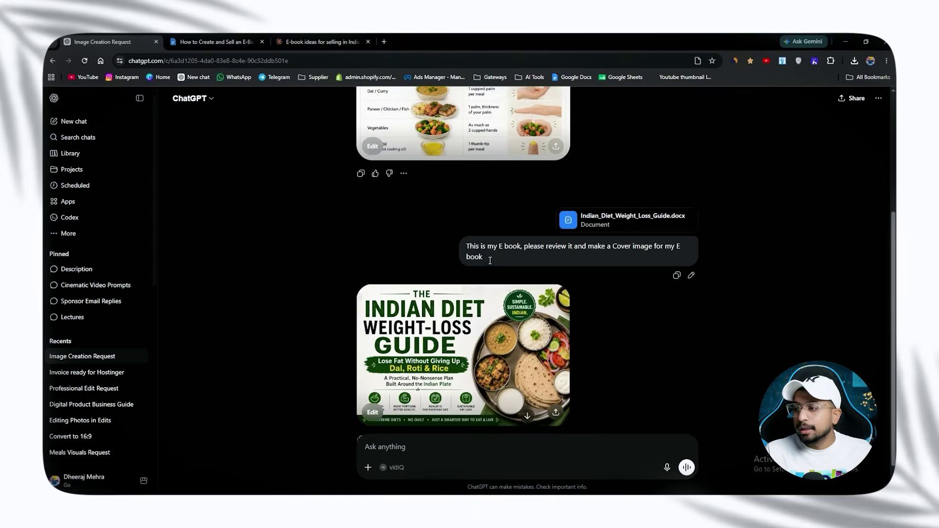
click(435, 367)
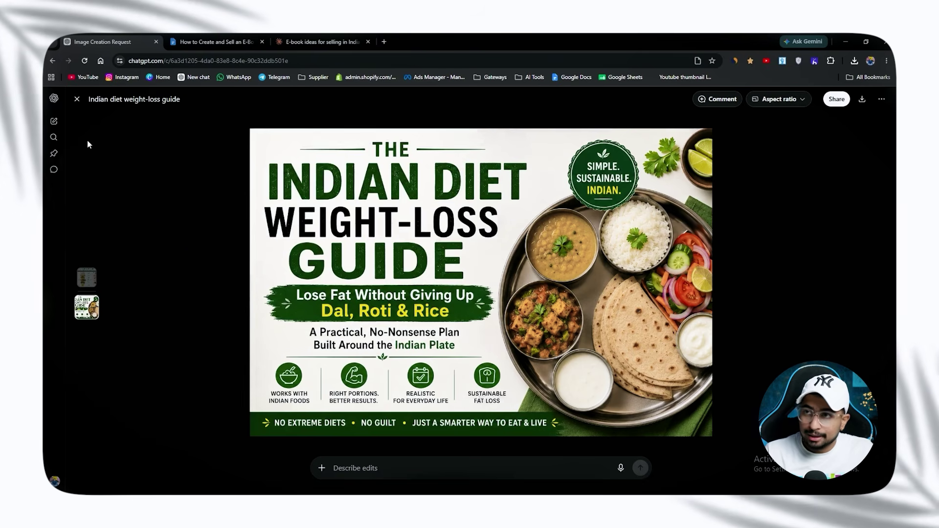
click(78, 100)
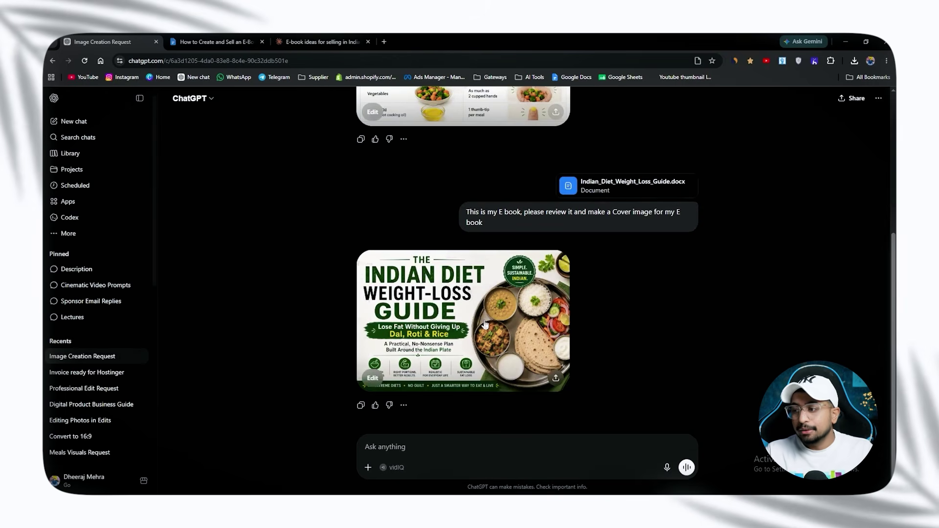